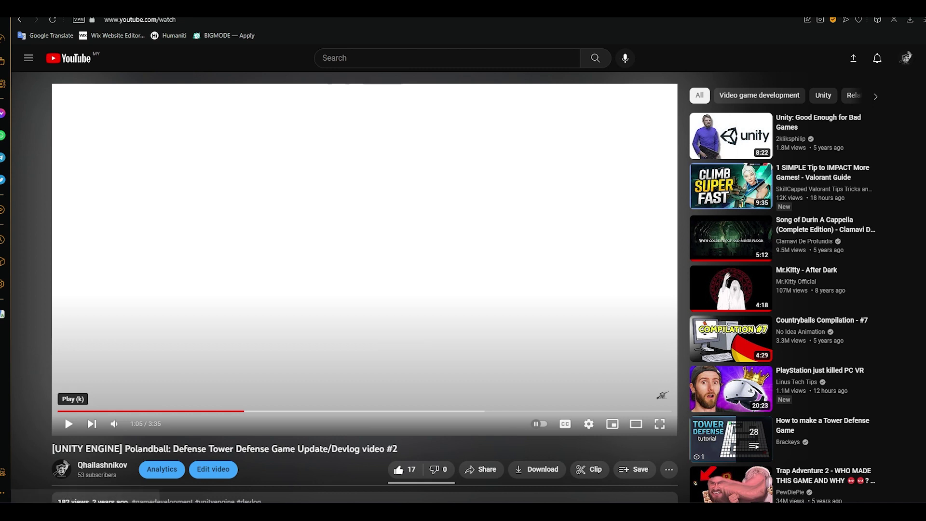
Step: Look over the channel's older uploads and the Polandball: Defense Tower Defense devlog video #2 page on YouTube
click(69, 424)
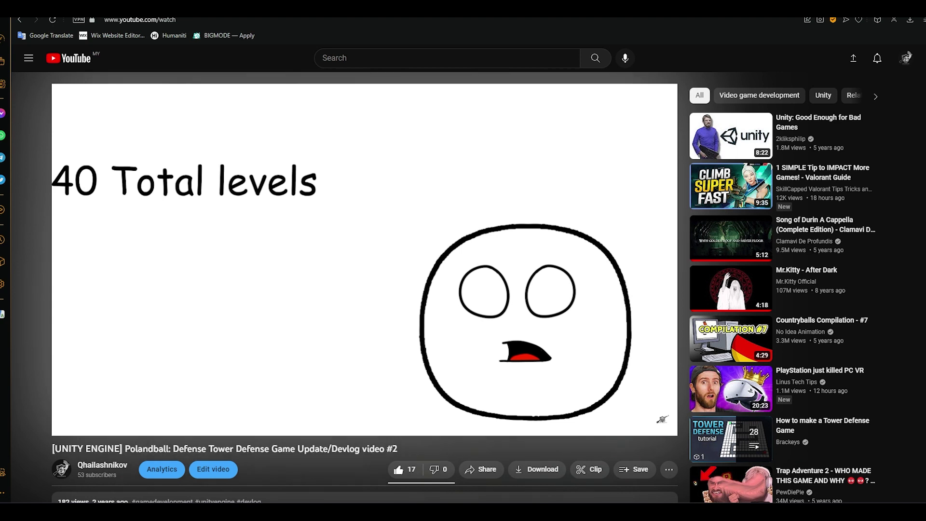
scroll(443, 287, down, 1)
scroll(443, 287, up, 1)
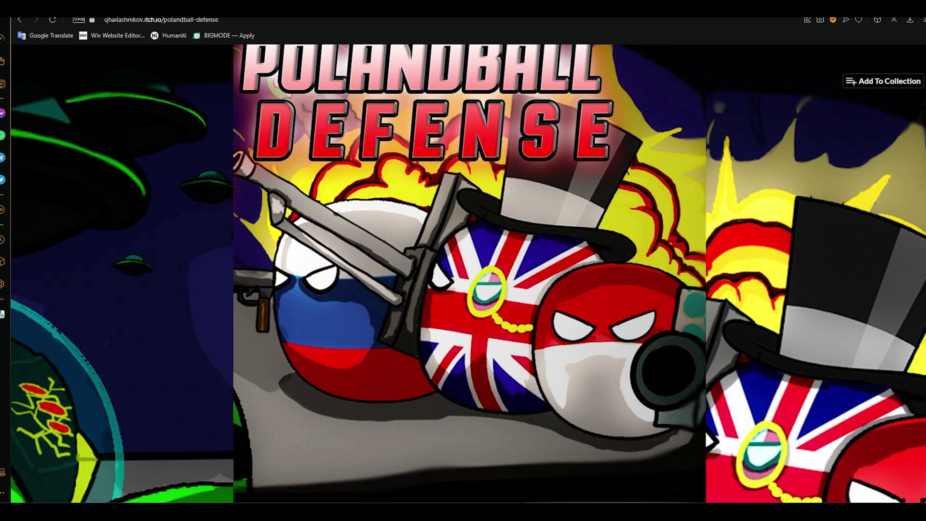
scroll(709, 439, down, 2)
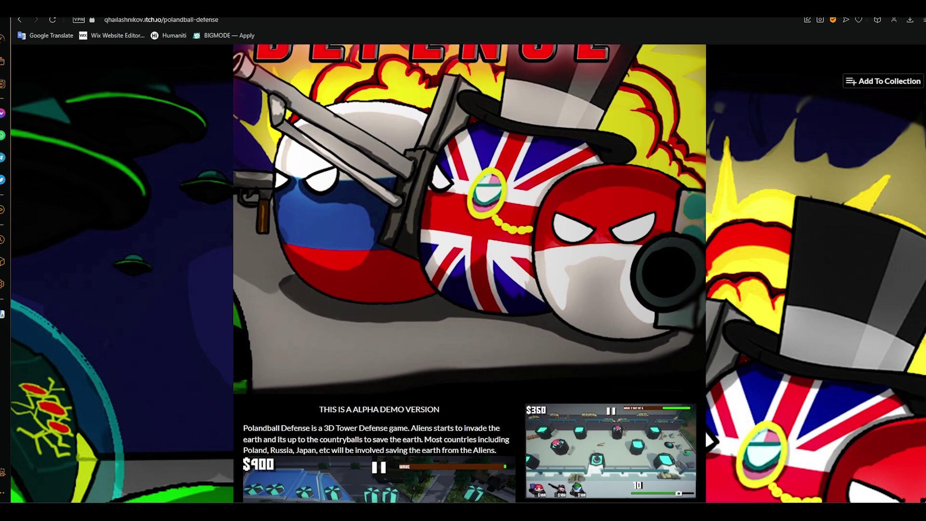
Step: Examine the Polandball Defense page on itch.io, including its alpha demo description and gameplay screenshots
scroll(709, 439, down, 2)
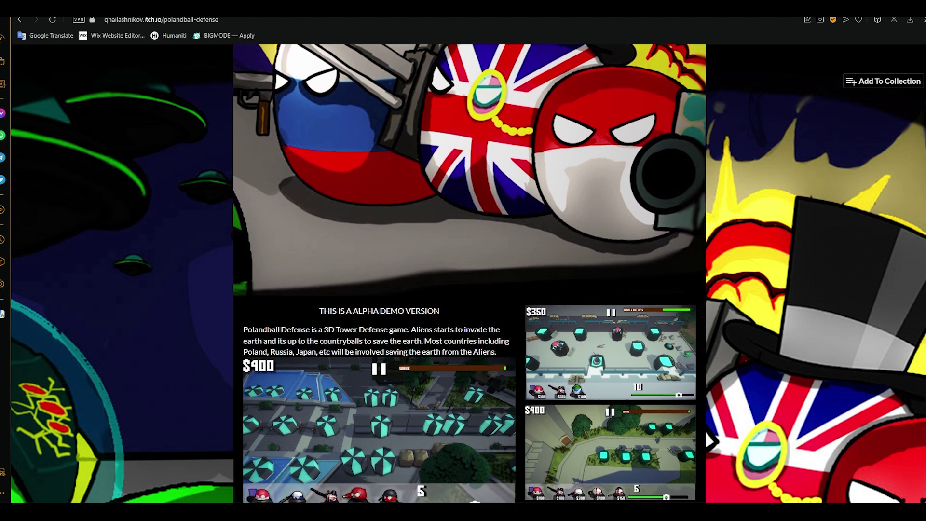
scroll(709, 439, down, 2)
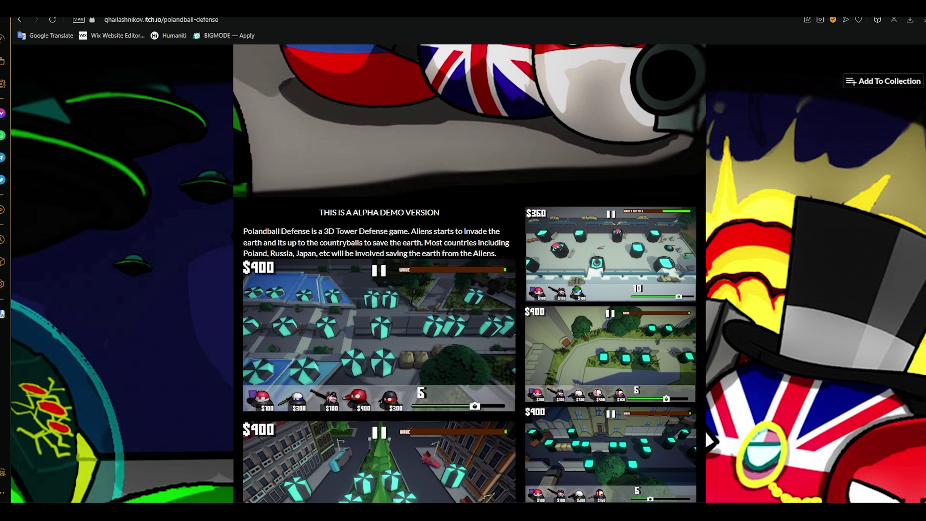
scroll(709, 440, down, 3)
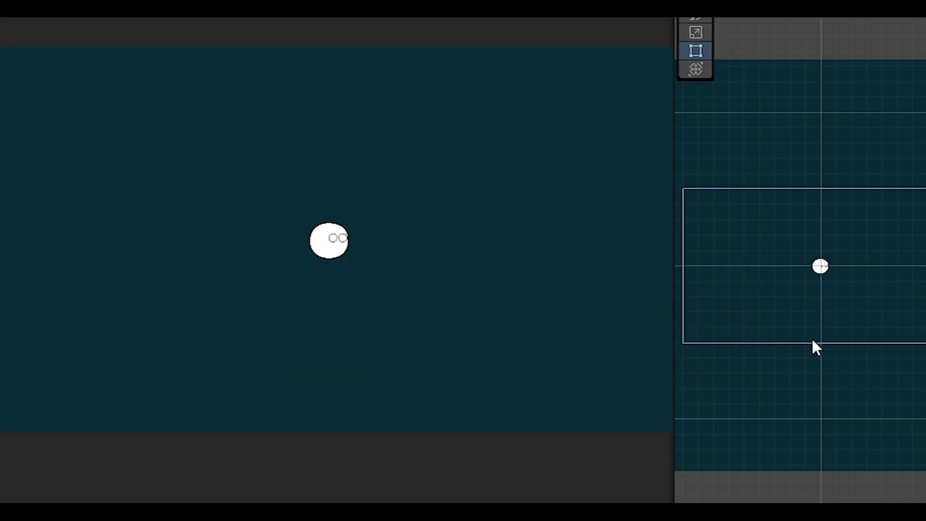
Step: Play-test the white player ball in the Unity Game view, moving it in all directions to check its movement and facing
click(812, 352)
click(419, 323)
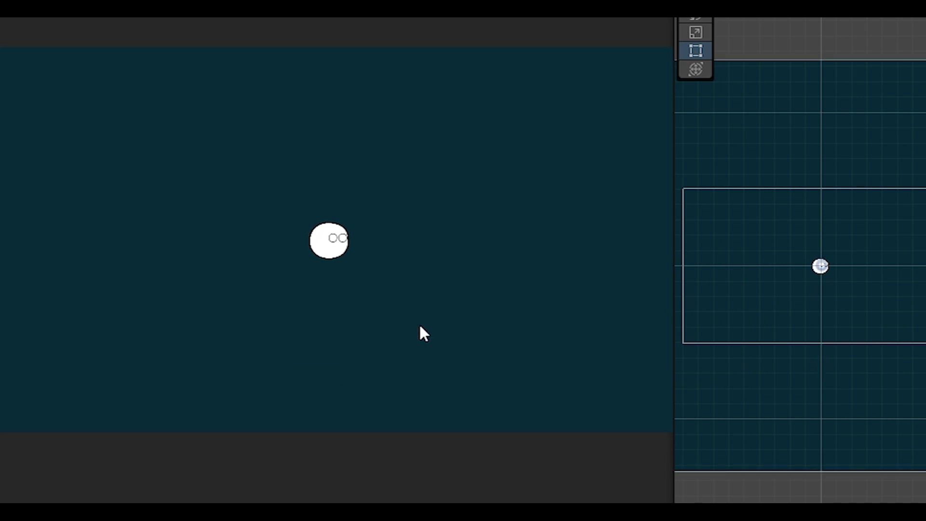
key(a)
key(s)
key(a)
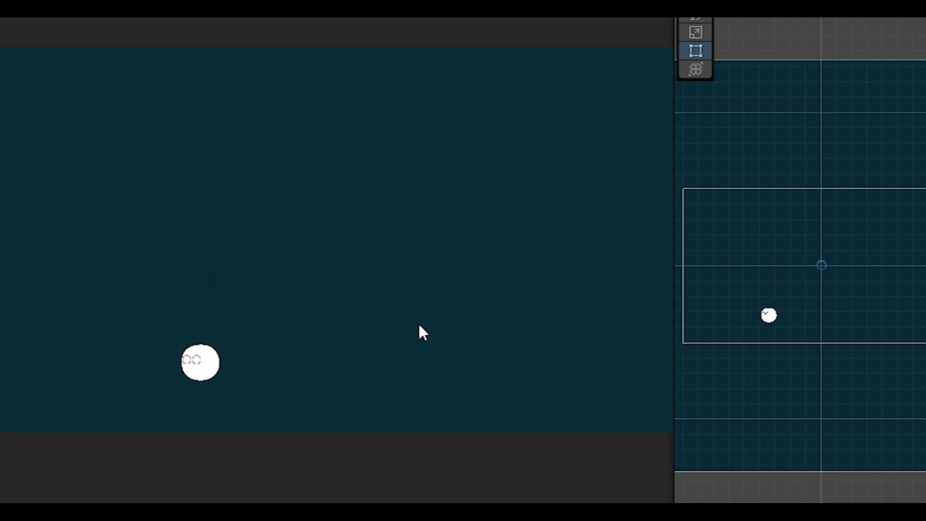
key(w)
key(Left)
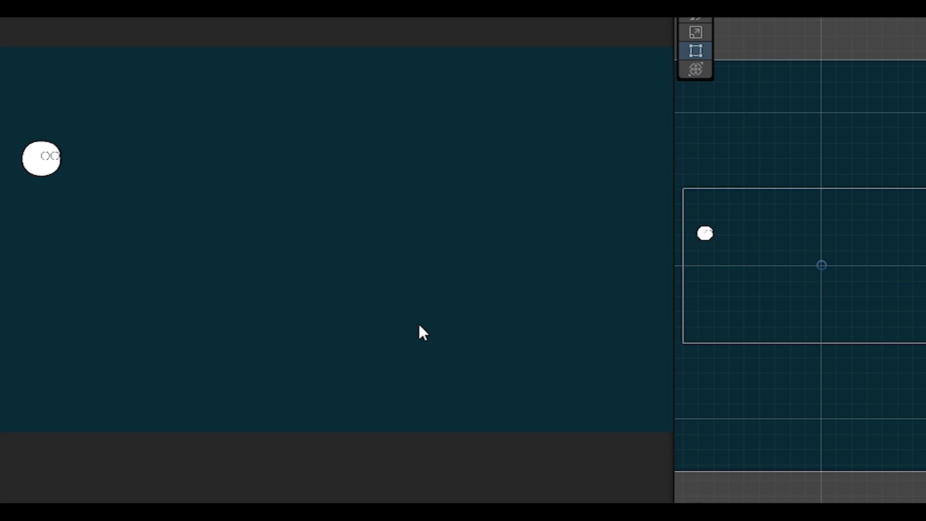
key(Right)
key(Left)
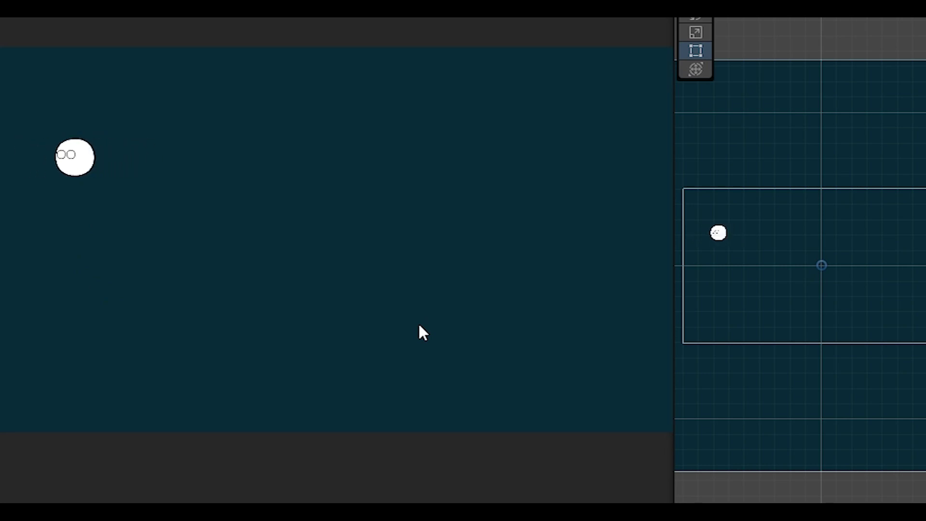
key(Down)
key(Right)
key(Down)
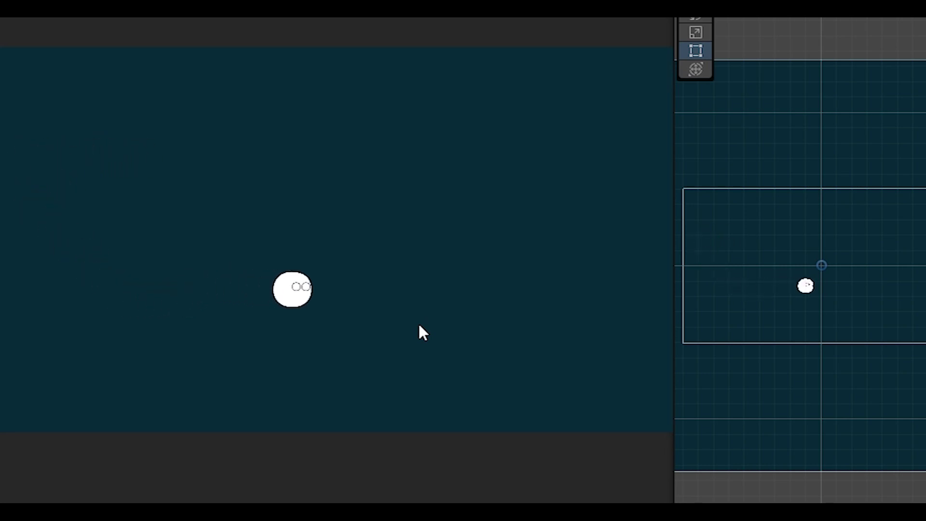
key(Up)
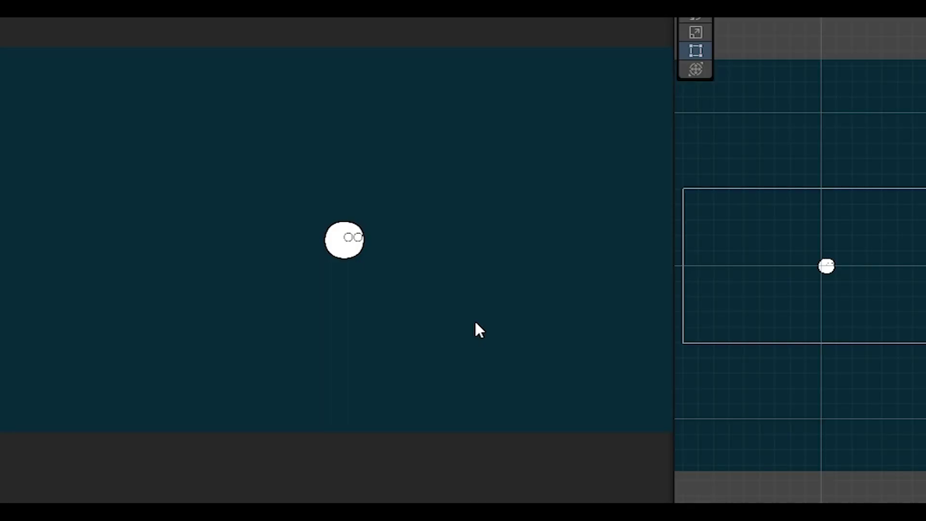
key(Right)
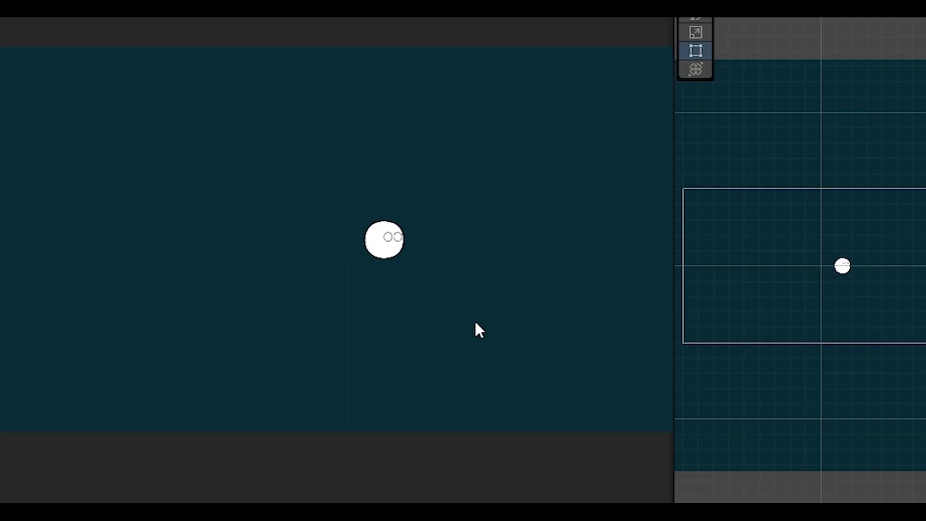
key(Left)
key(Down)
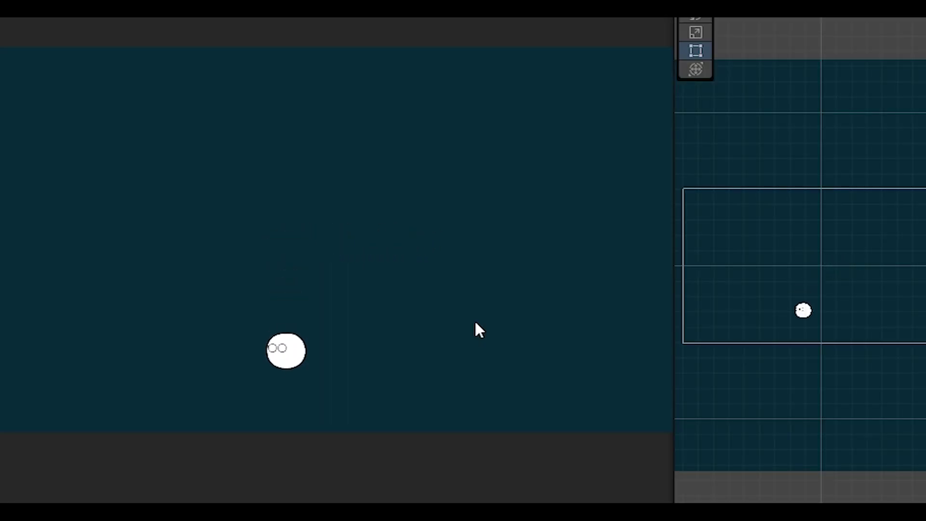
key(Up)
key(Right)
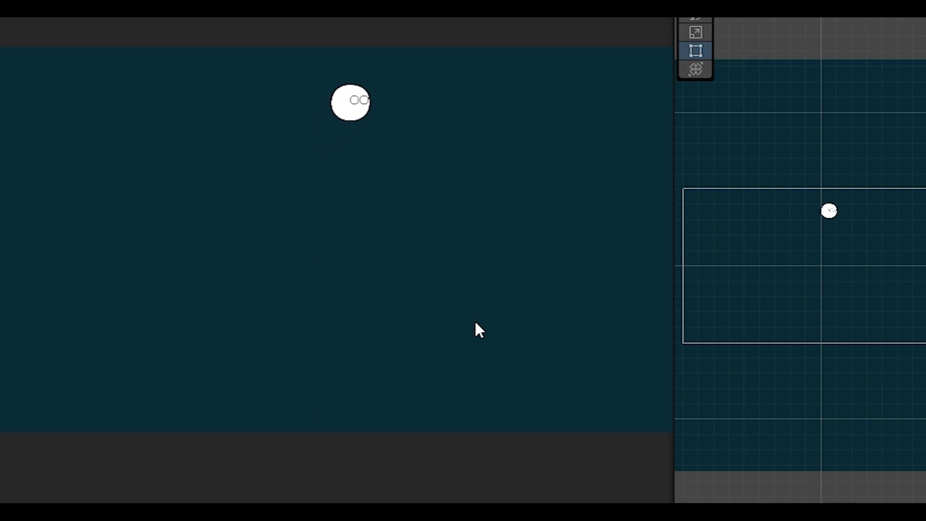
key(Right)
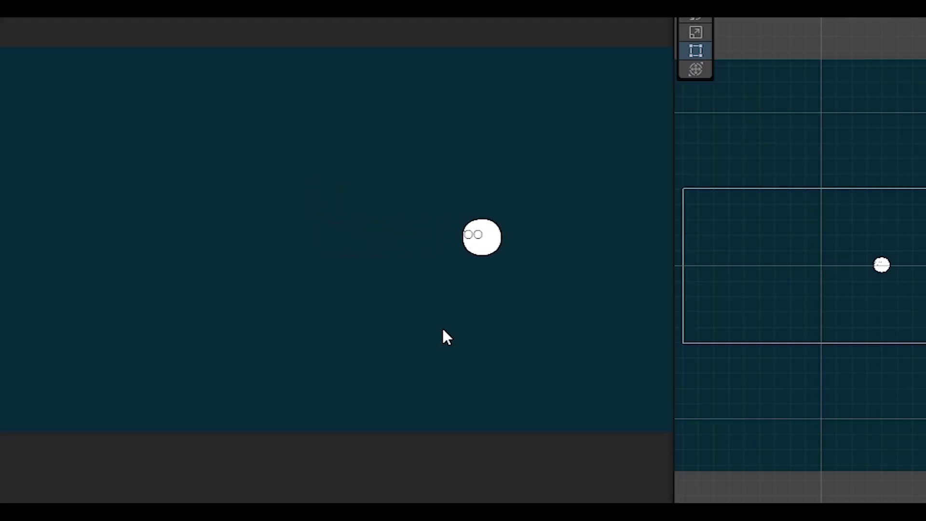
key(Left)
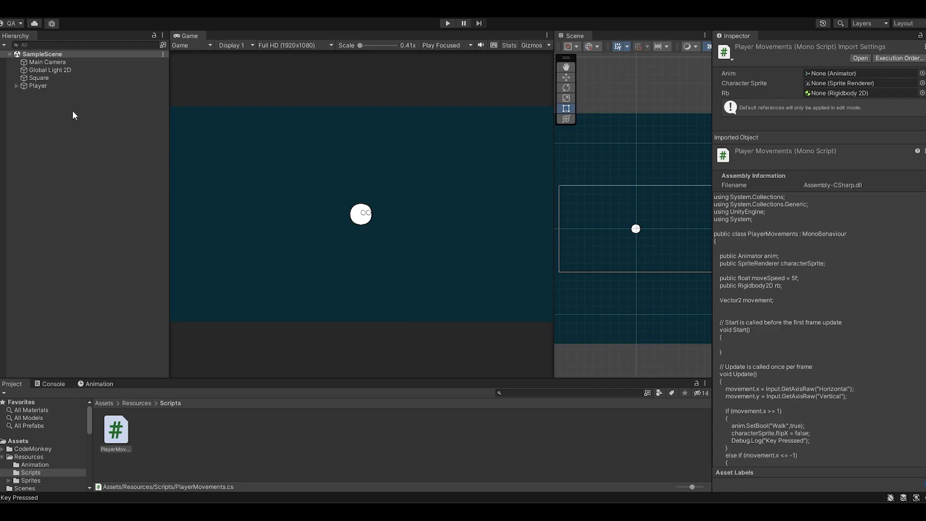
Step: Duplicate the Player as an object named Enemy and set its PlayerSprite colour to red (FF0000)
click(38, 86)
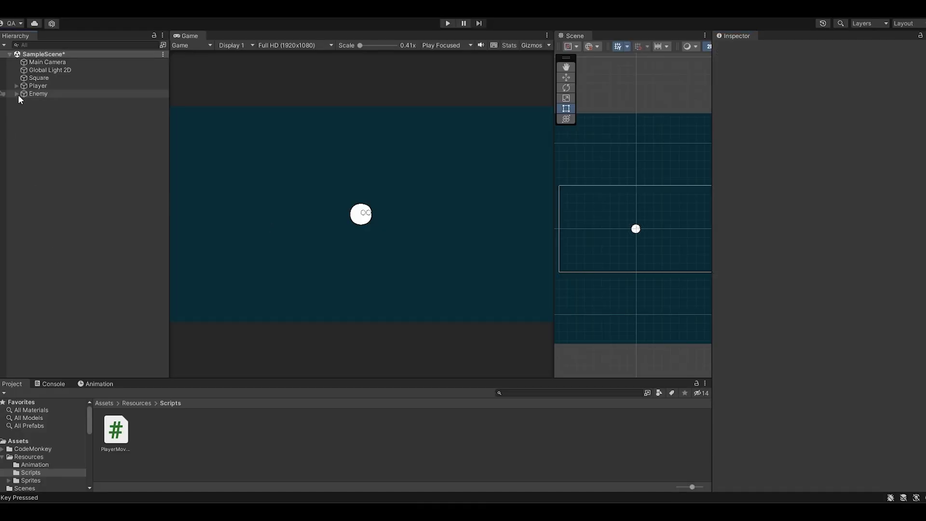
click(51, 102)
click(861, 143)
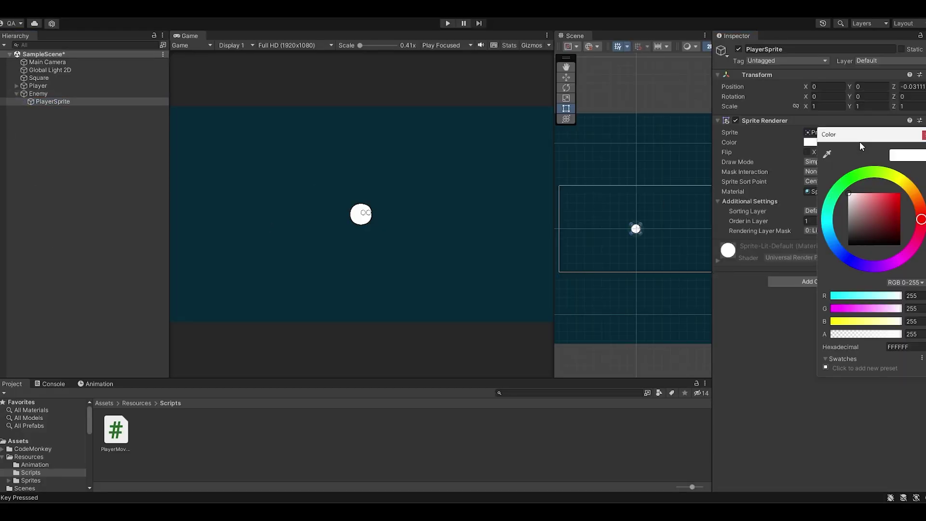
drag(889, 216, 902, 192)
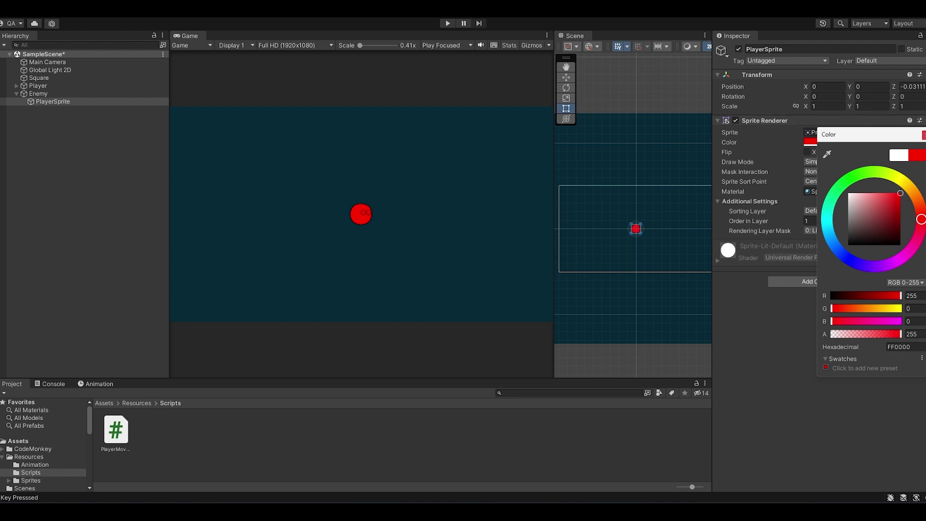
click(921, 135)
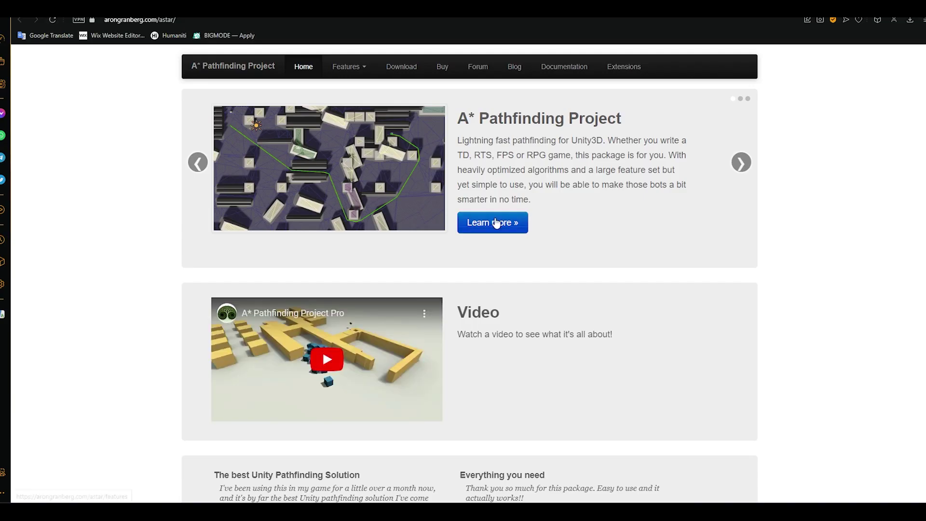
Step: Look through the testimonials and example games on the A* Pathfinding Project website in the browser
scroll(517, 239, down, 7)
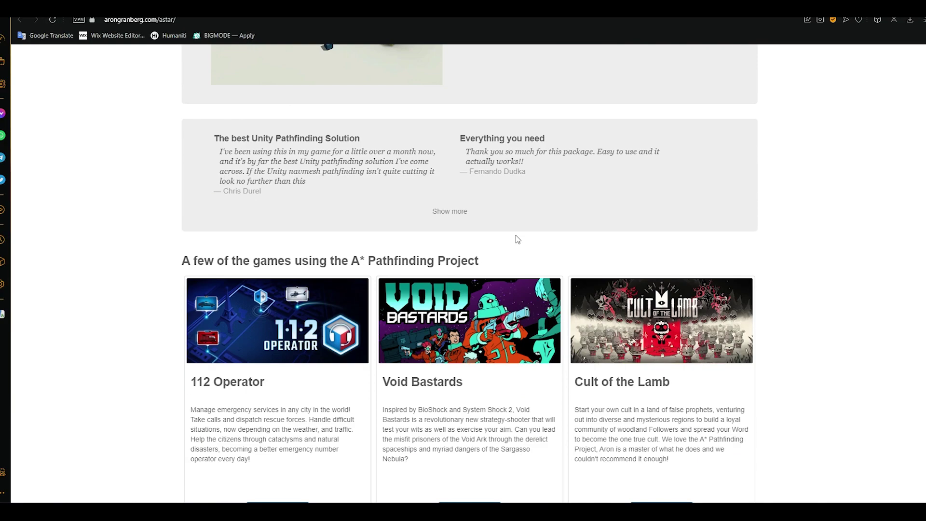
scroll(517, 240, down, 5)
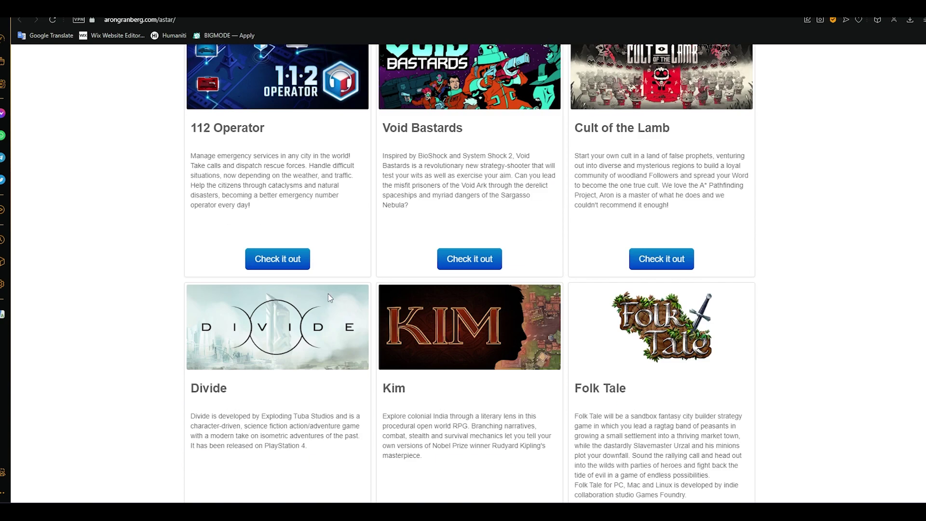
scroll(48, 264, up, 5)
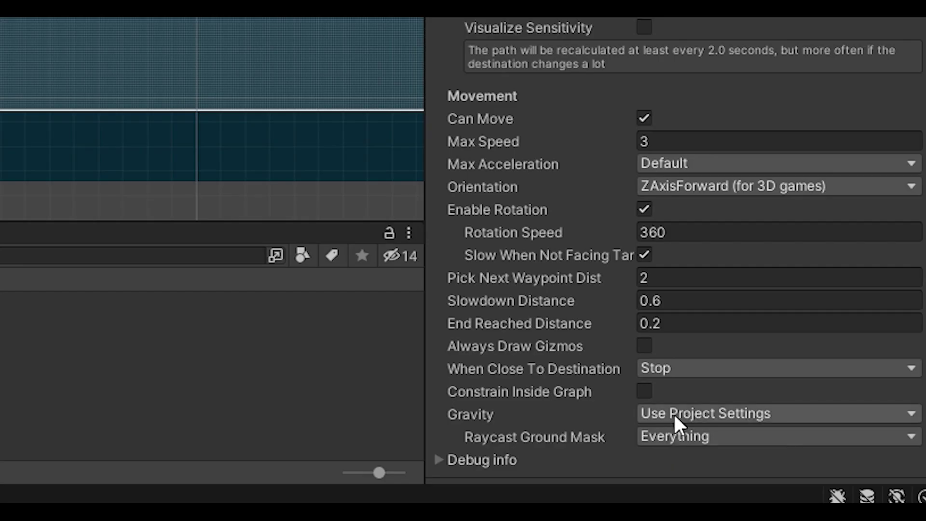
Step: Move the player left and right in the running Unity scene to test the enemy's reaction
click(675, 414)
click(682, 441)
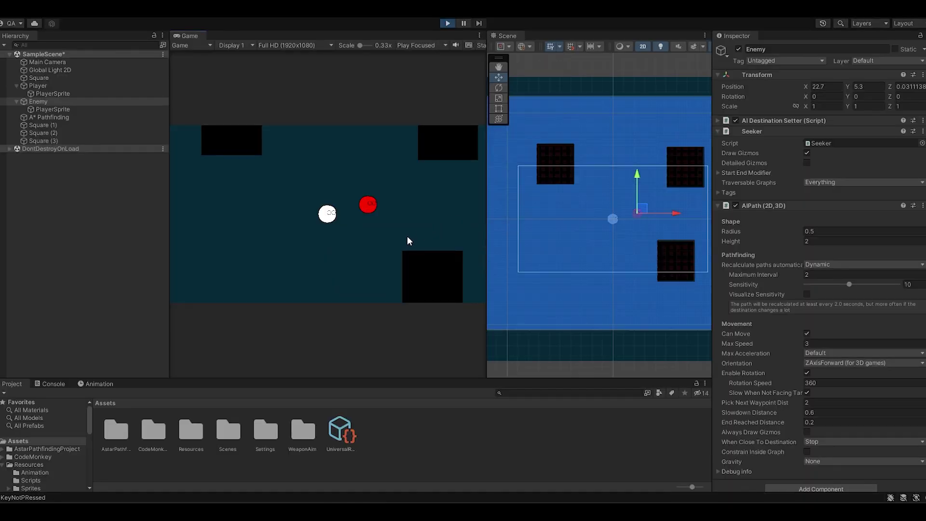
key(a)
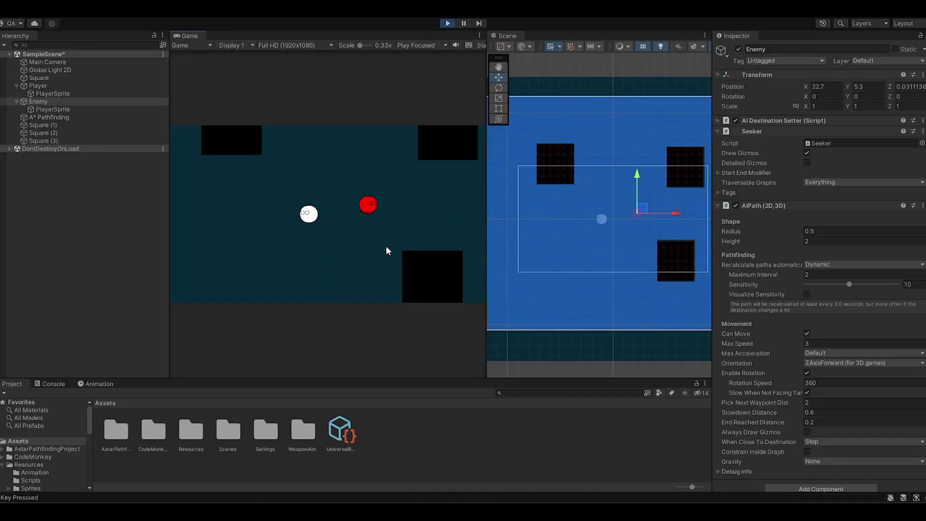
key(d)
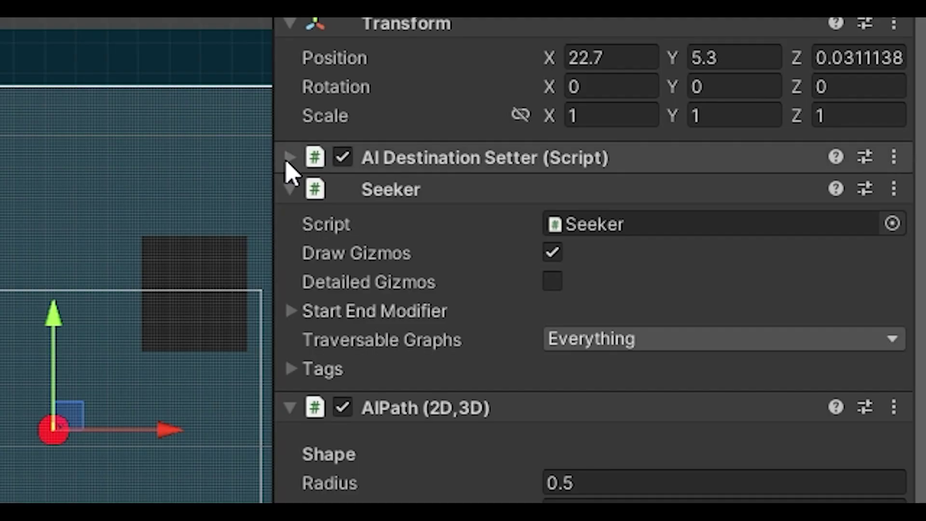
Step: Assign Player as the target of the Enemy's AI Destination Setter and set the AIPath orientation to YAxisForward (for 2D games)
click(718, 121)
drag(3, 159, 723, 221)
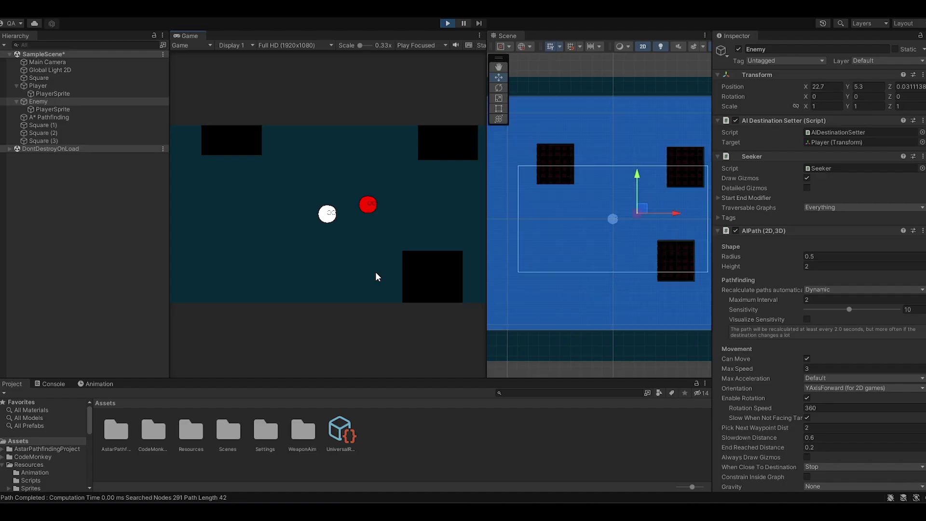
Step: Play-test the enemy's pathfinding by moving the player around the black obstacle squares
key(a)
key(s)
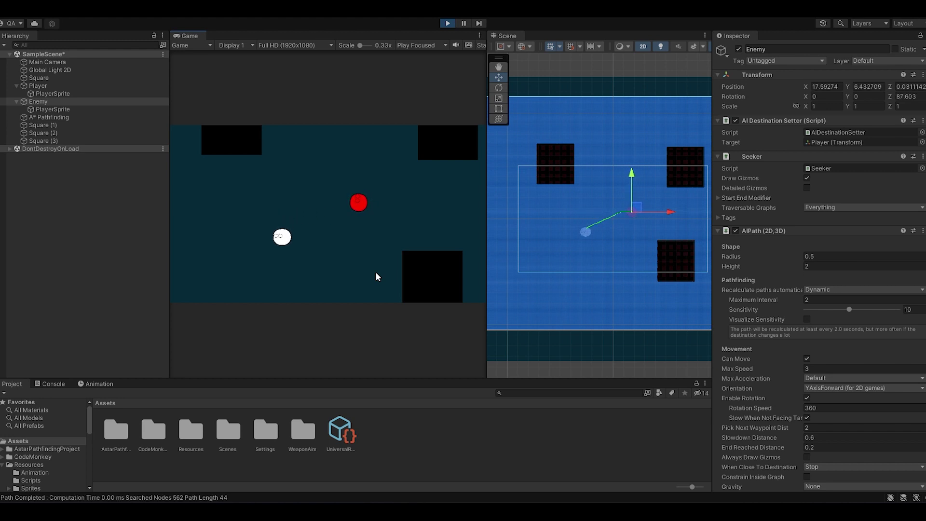
key(d)
key(w)
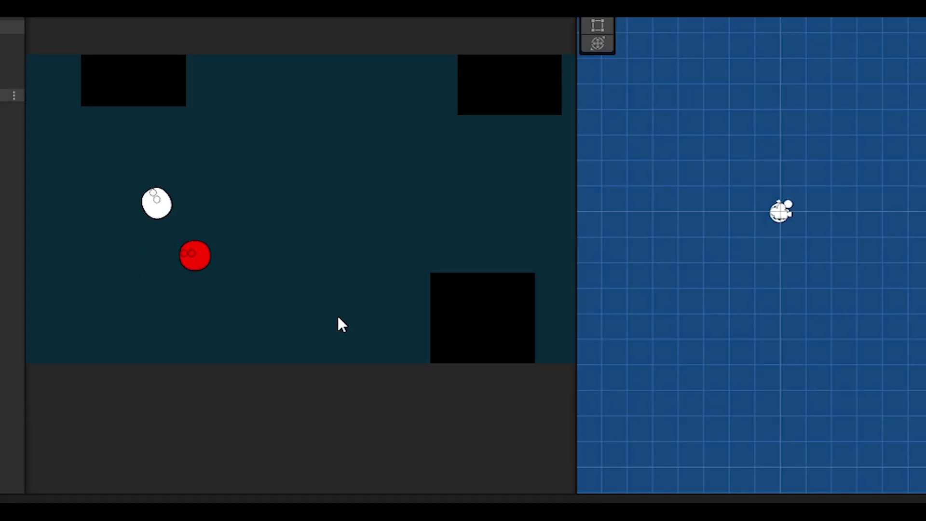
key(d)
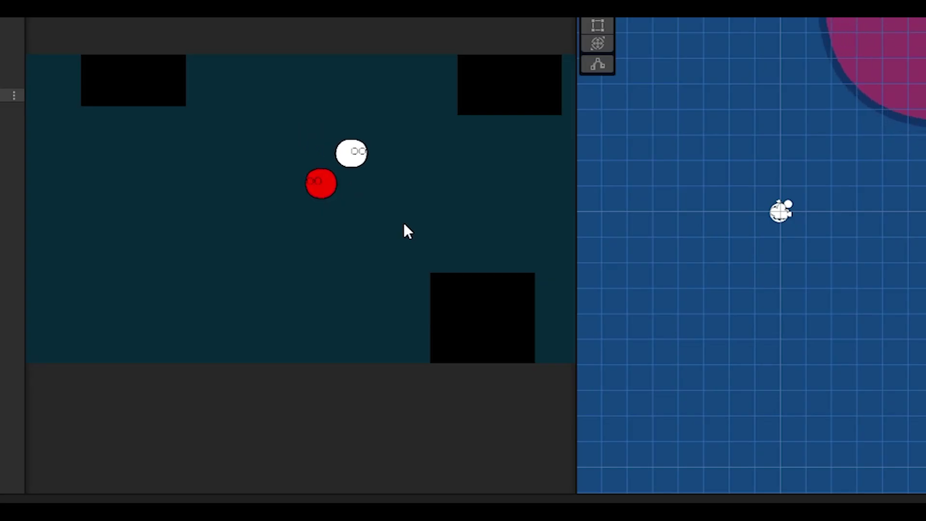
key(d)
key(s)
key(a)
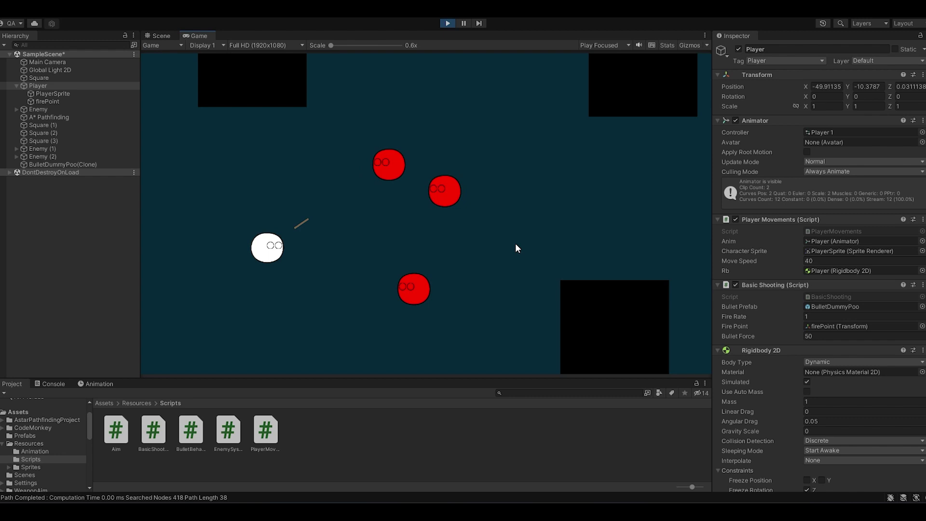
Step: Play-test the Basic Shooting script by moving the player around the three red enemies
key(d)
key(w)
key(a)
key(w)
key(d)
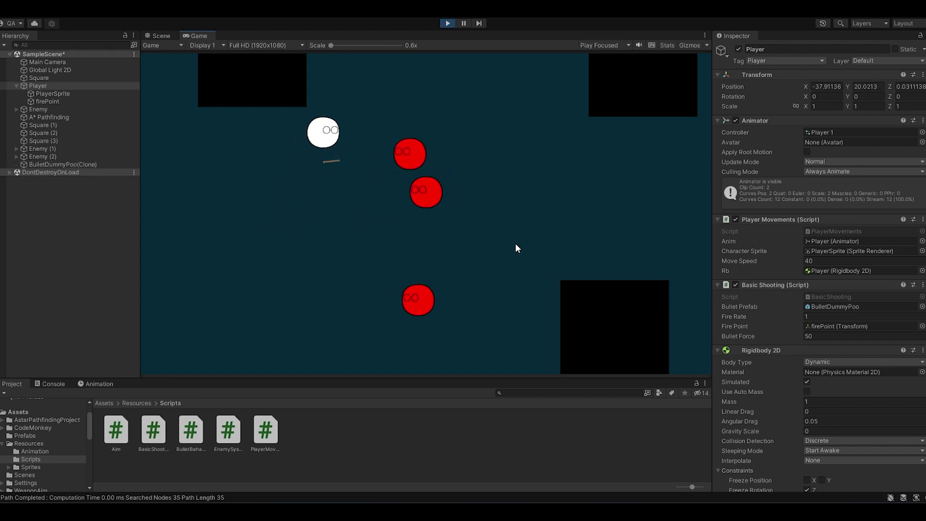
key(s)
key(s)
key(d)
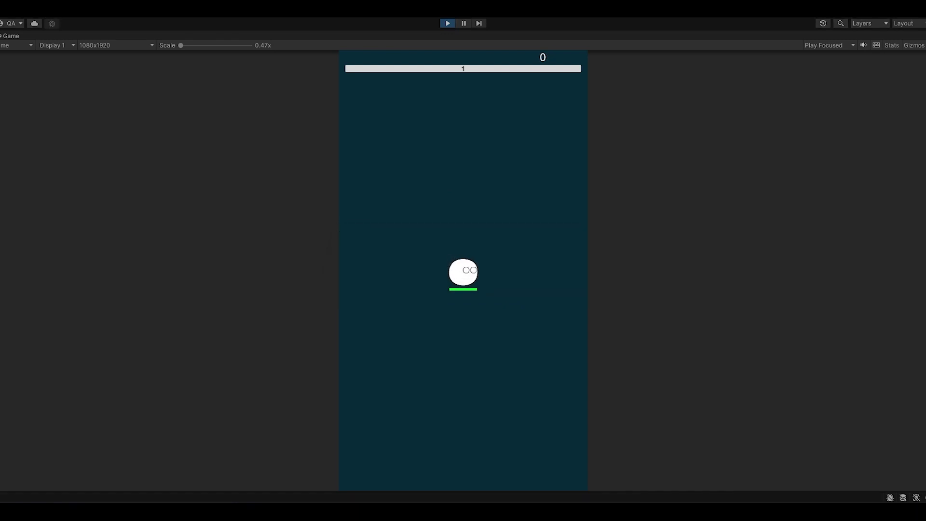
Step: Play-test the player's movement in the 1080x1920 portrait build with the health and level bars
key(s)
key(d)
key(d)
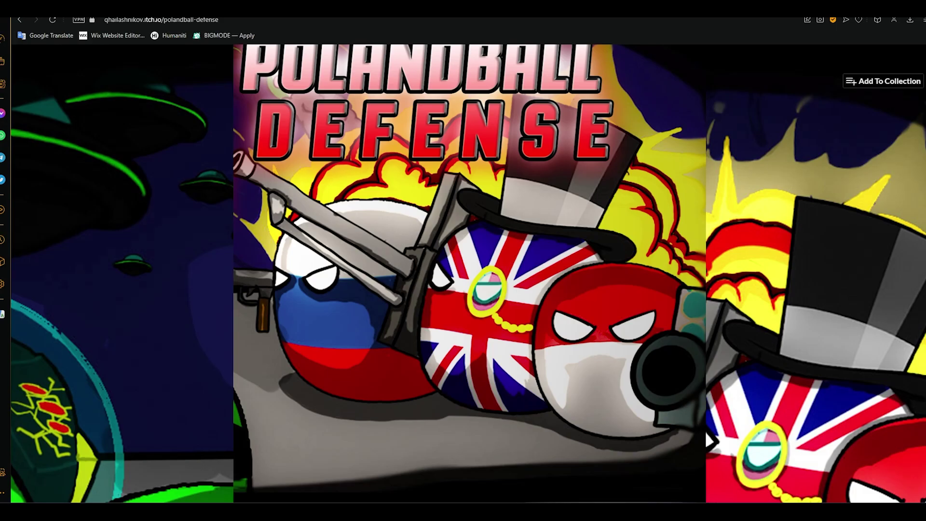
Step: Review the Polandball Defense itch.io page again, from the title artwork to the demo description and screenshots
scroll(470, 270, down, 2)
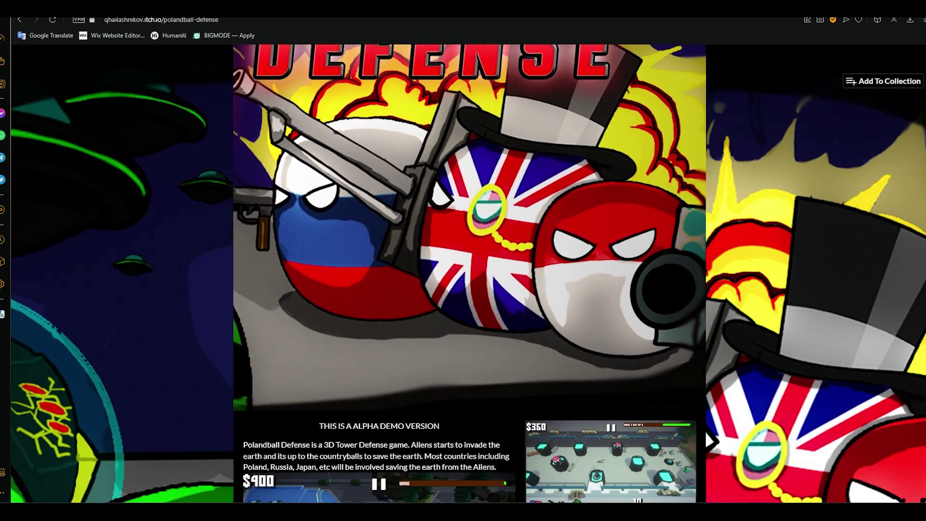
scroll(470, 273, down, 2)
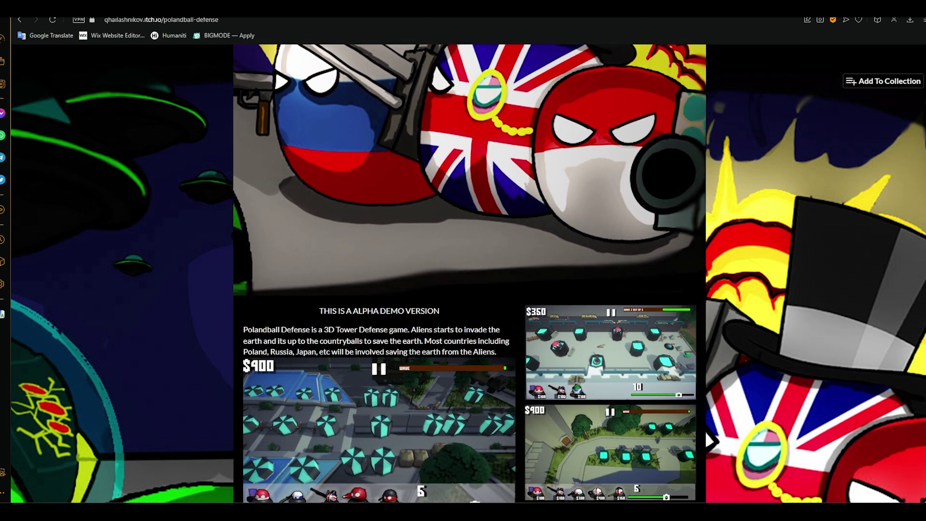
scroll(708, 440, down, 2)
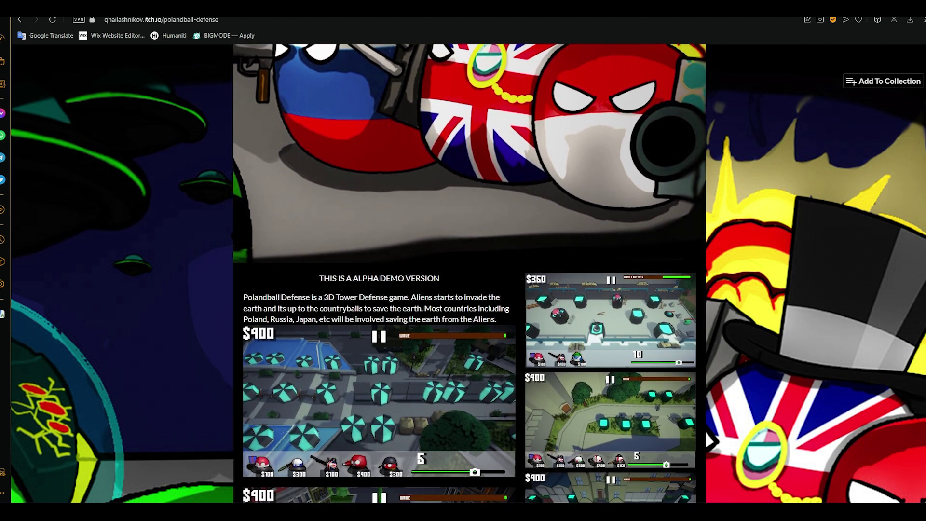